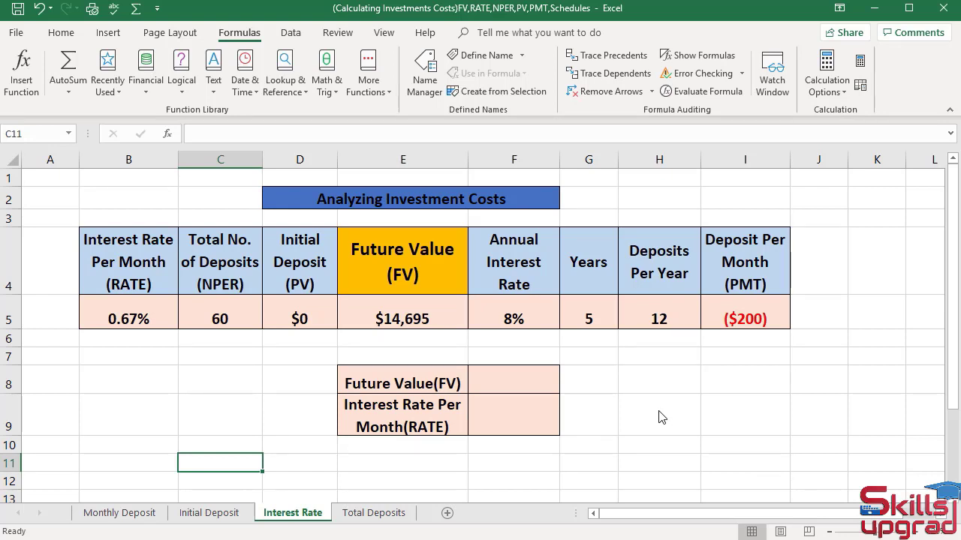
# Set the Future Value (FV) in cell E5 to $35000
pyautogui.click(417, 323)
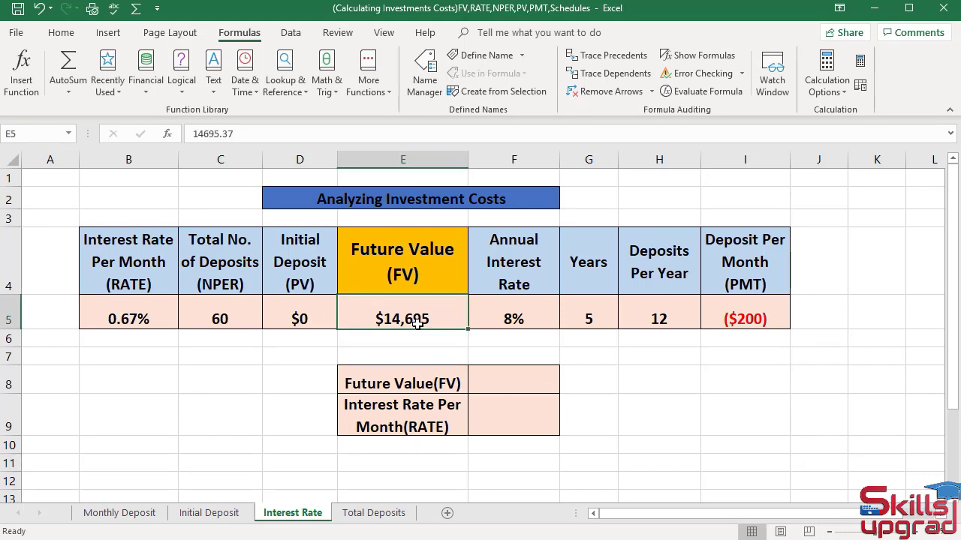
pyautogui.write('$')
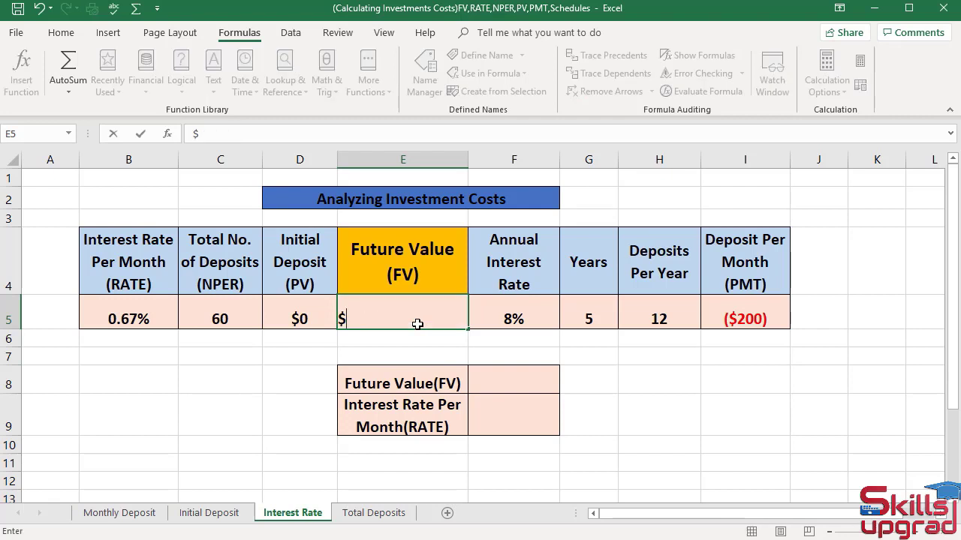
pyautogui.write('3')
pyautogui.write('5,00')
pyautogui.write('000')
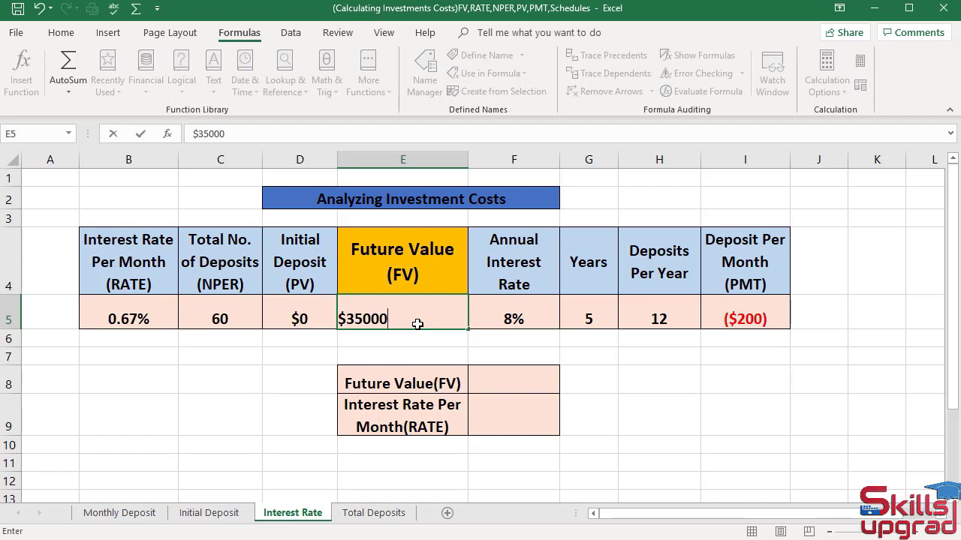
pyautogui.press('Return')
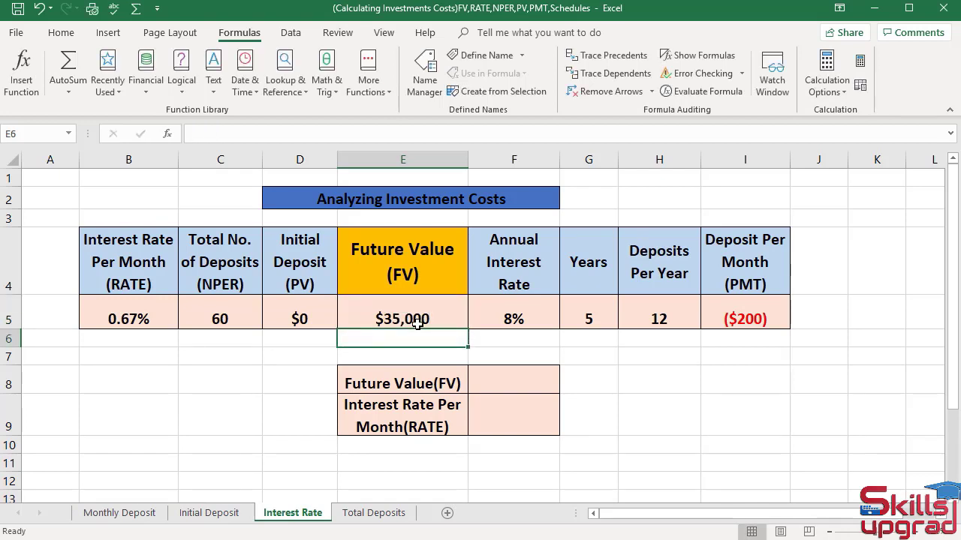
# Set the Deposit Per Month (PMT) in cell I5 to -$300
pyautogui.click(716, 317)
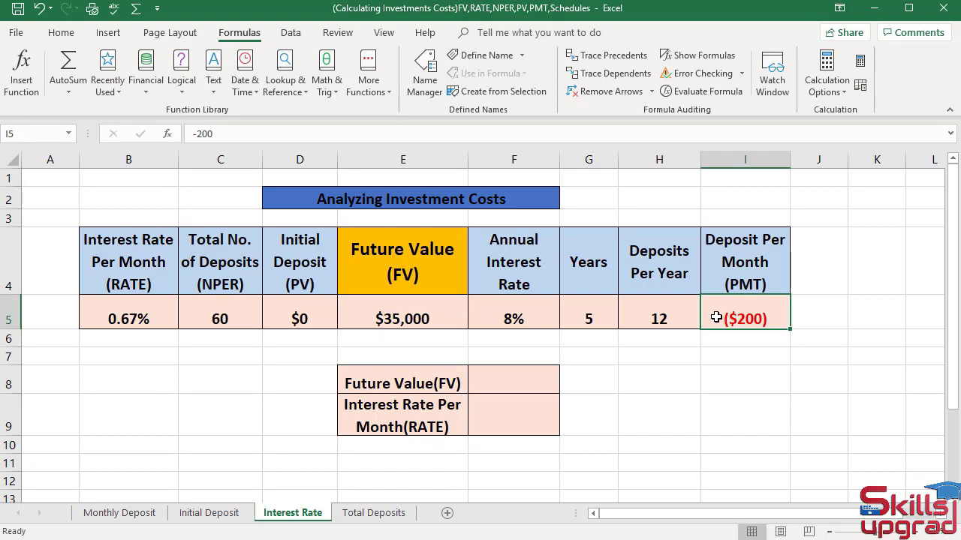
pyautogui.write('-')
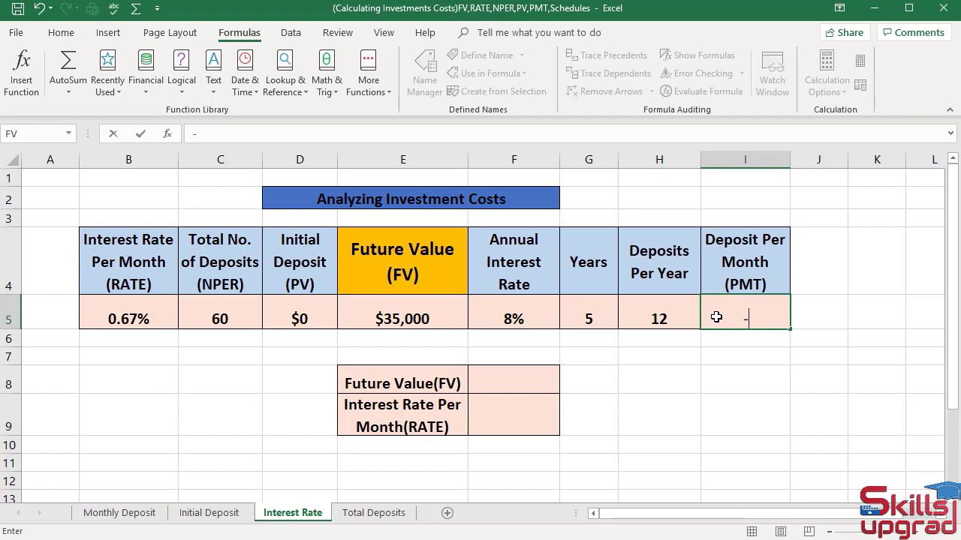
pyautogui.write('$')
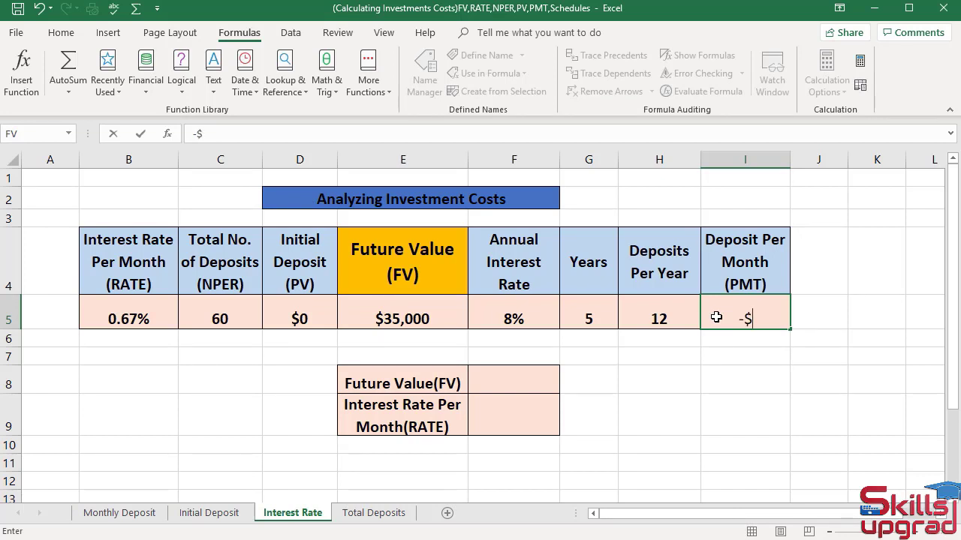
pyautogui.write('300')
pyautogui.press('Return')
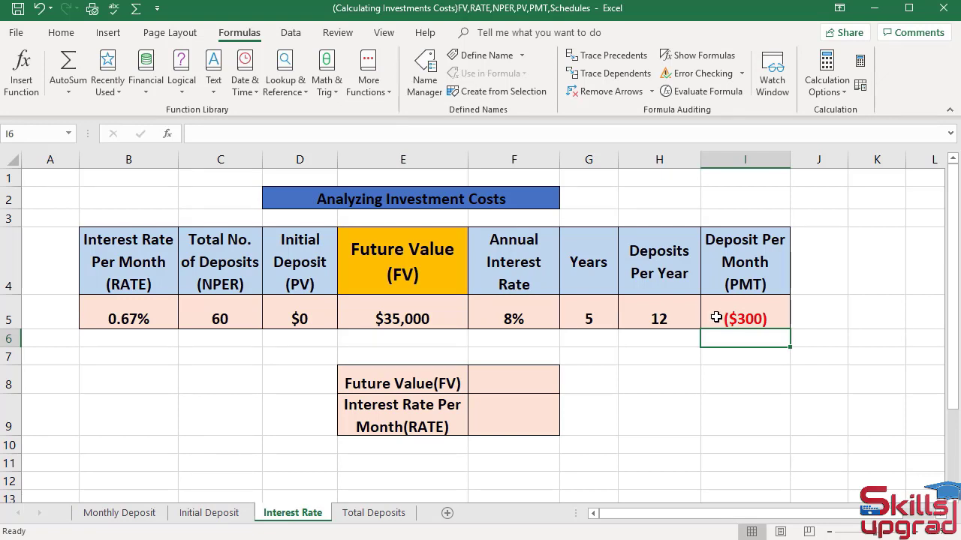
# Set the Initial Deposit (PV) in cell D5 to -$8000
pyautogui.click(307, 315)
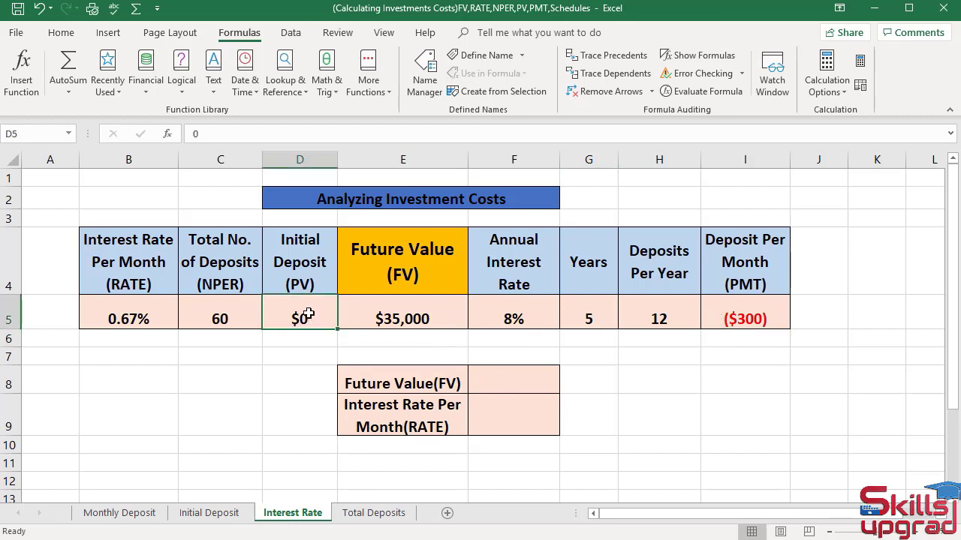
pyautogui.write('-')
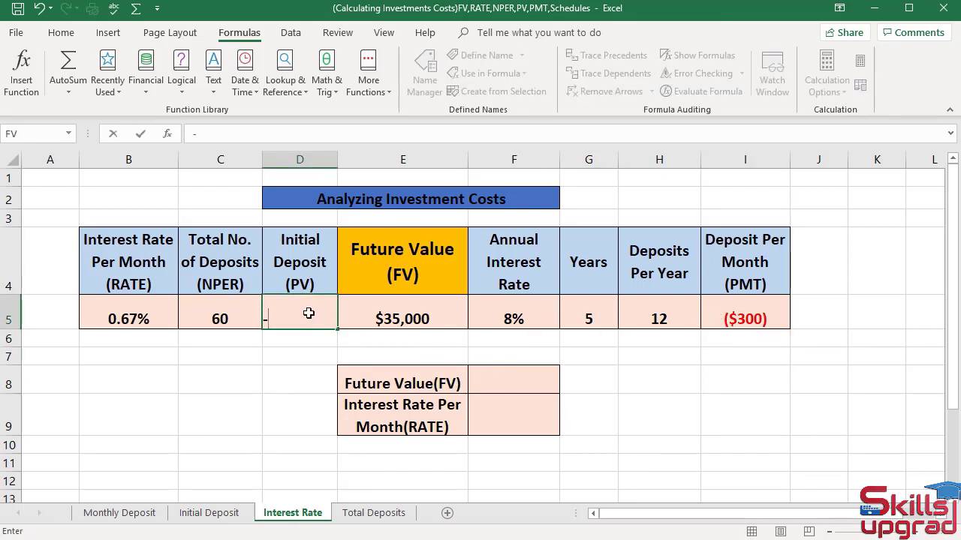
pyautogui.write('$')
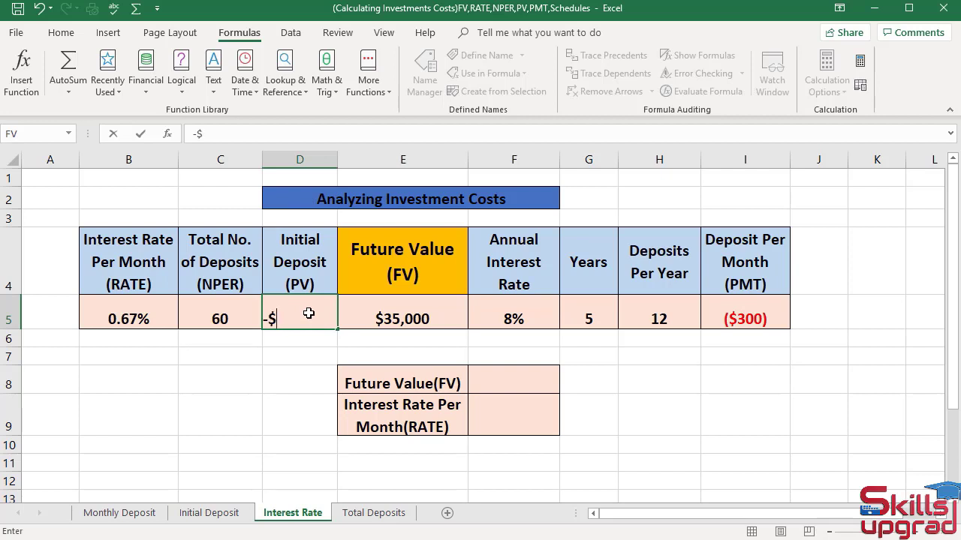
pyautogui.write('8000')
pyautogui.press('Return')
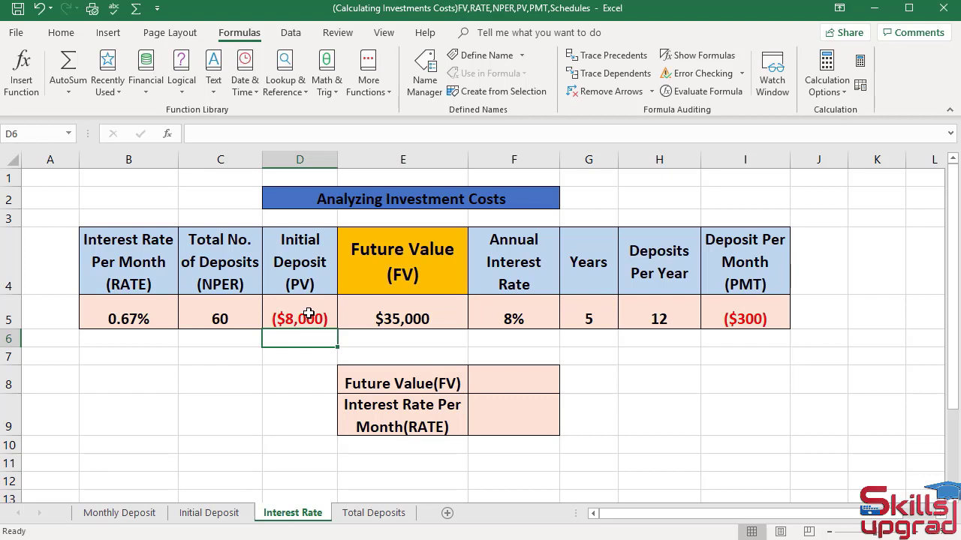
# Clear the monthly interest rate in cell B5 and start a RATE function there
pyautogui.click(128, 311)
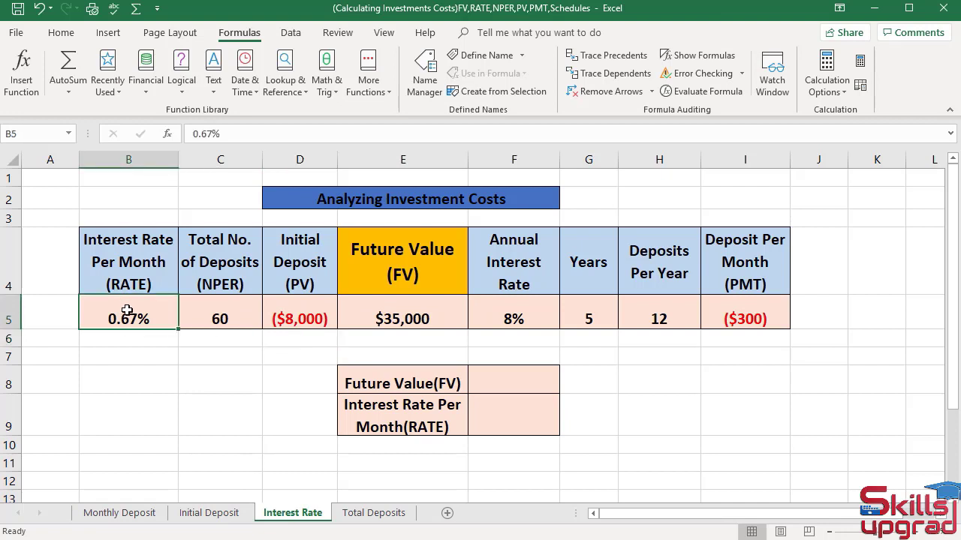
pyautogui.press('Delete')
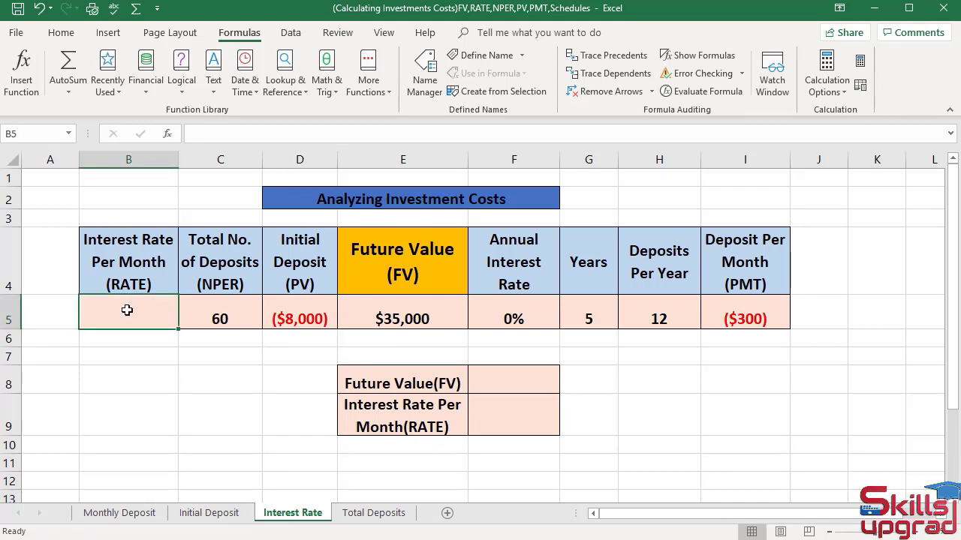
pyautogui.click(139, 101)
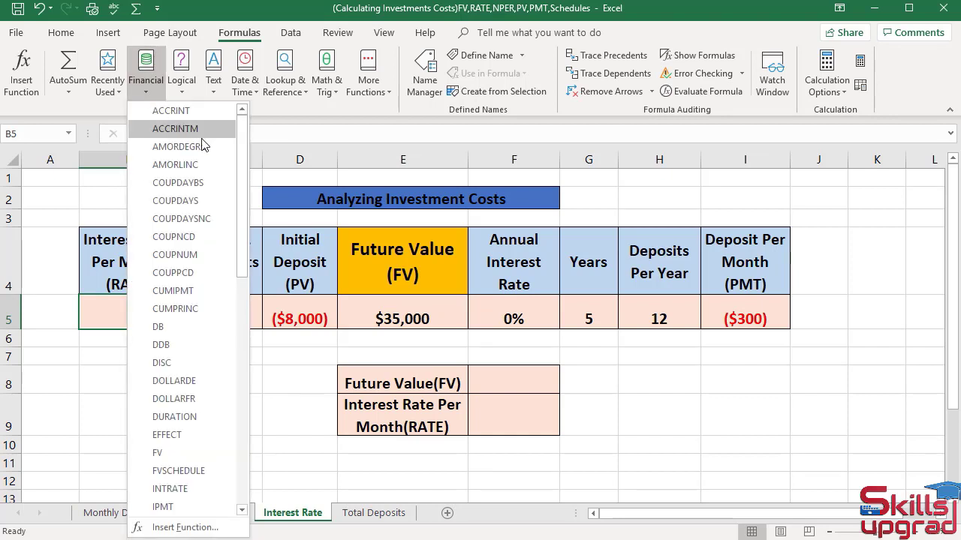
pyautogui.moveTo(238, 132); pyautogui.dragTo(240, 345)
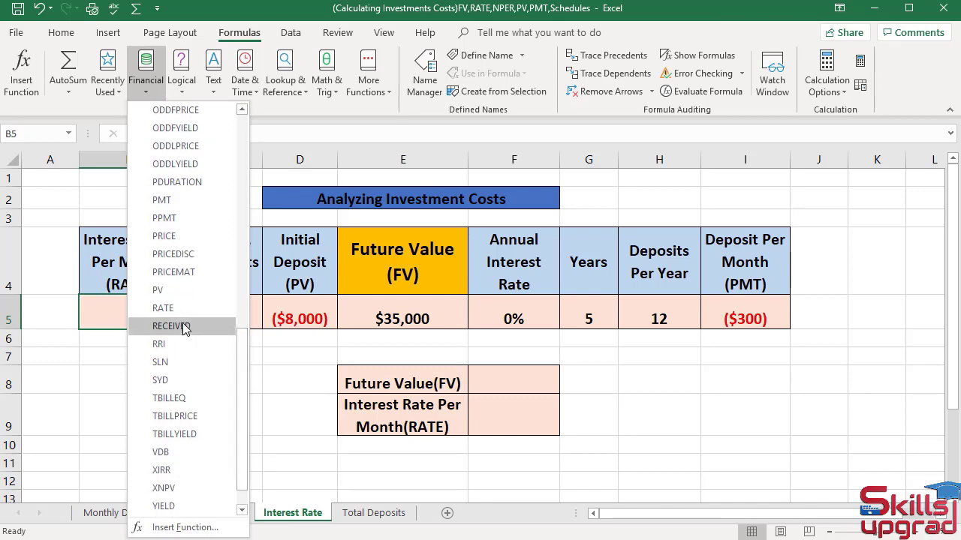
pyautogui.click(163, 308)
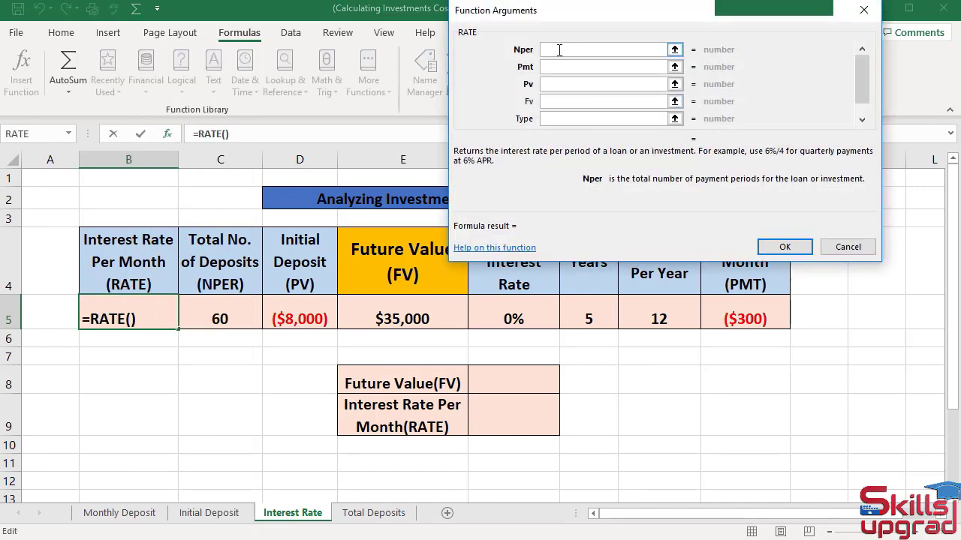
# Complete the RATE function with Nper C5, Pmt I5, Pv D5 and Fv E5, leaving Type and Guess empty
pyautogui.click(217, 319)
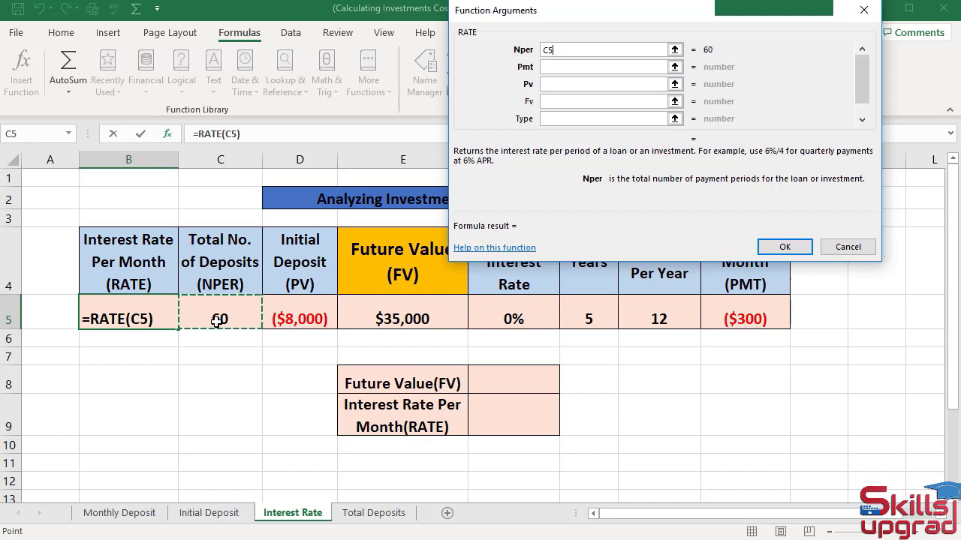
pyautogui.press('Tab')
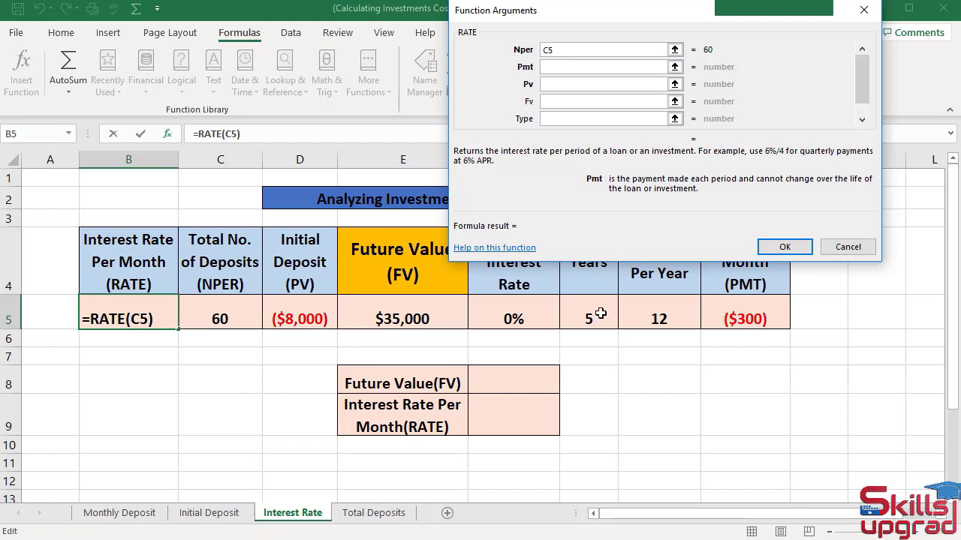
pyautogui.click(726, 311)
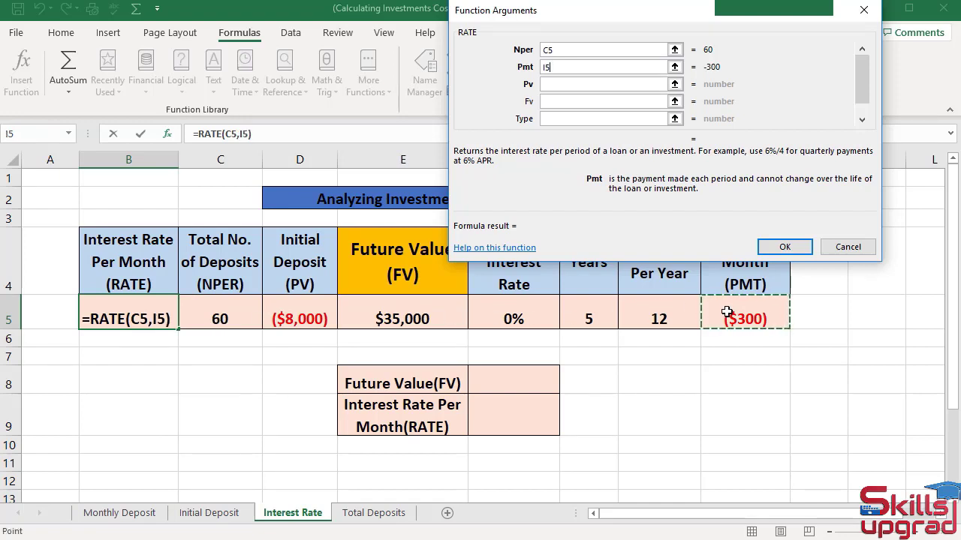
pyautogui.press('Tab')
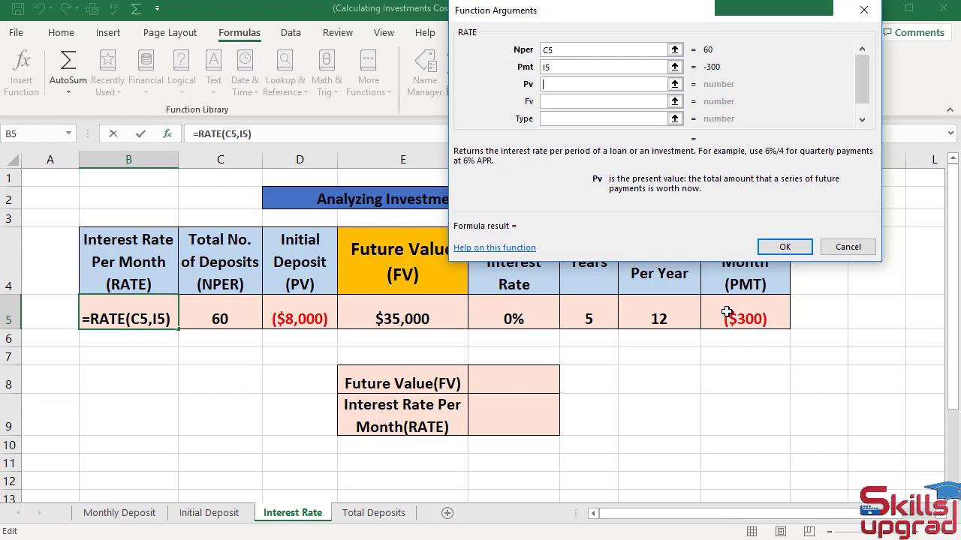
pyautogui.click(309, 315)
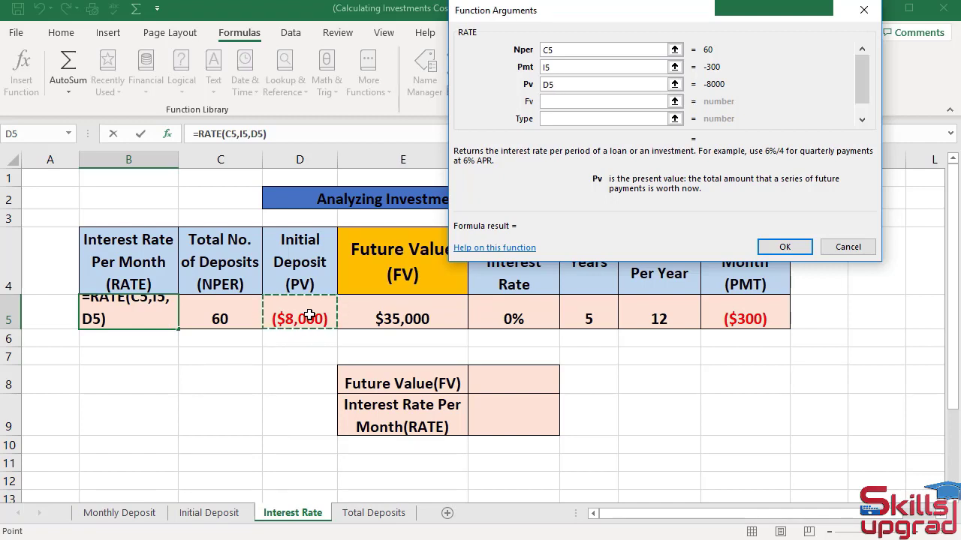
pyautogui.press('Tab')
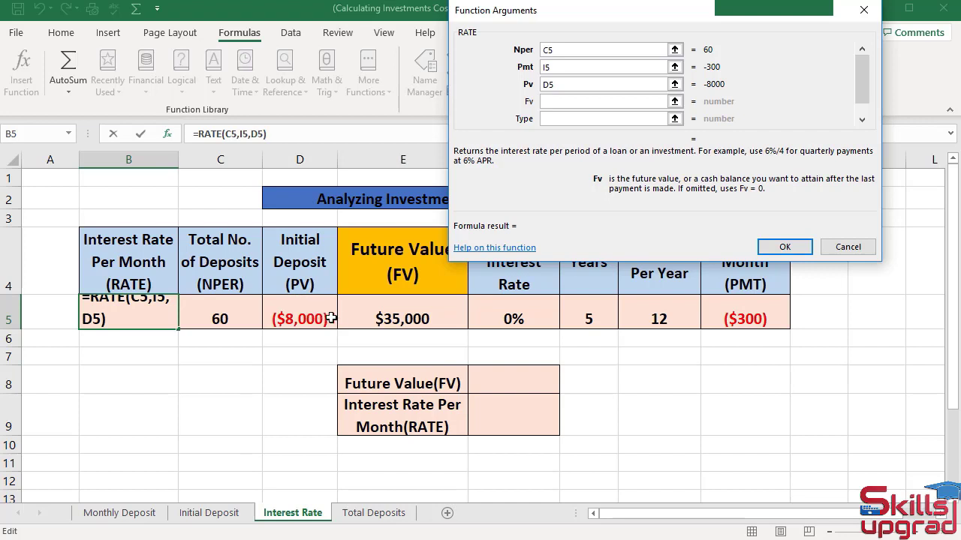
pyautogui.click(382, 315)
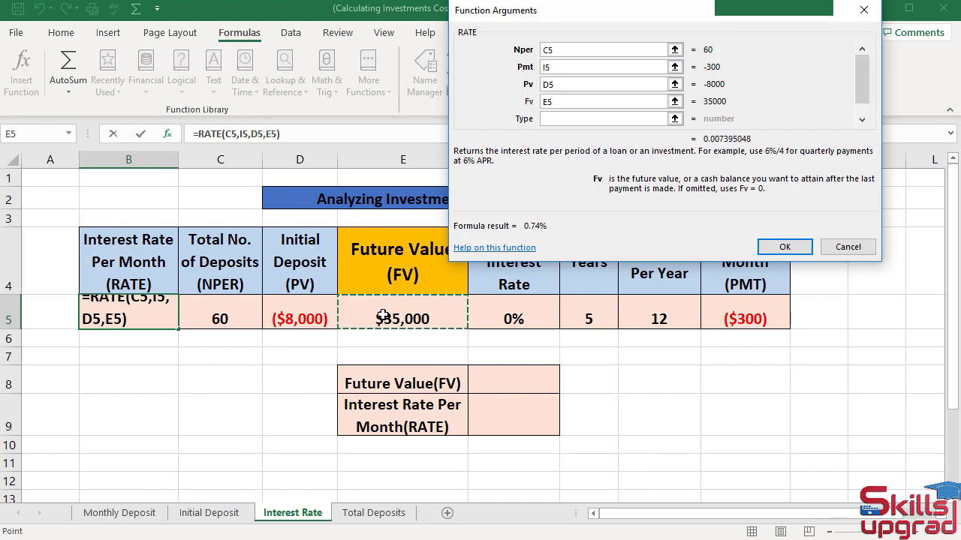
pyautogui.press('Tab')
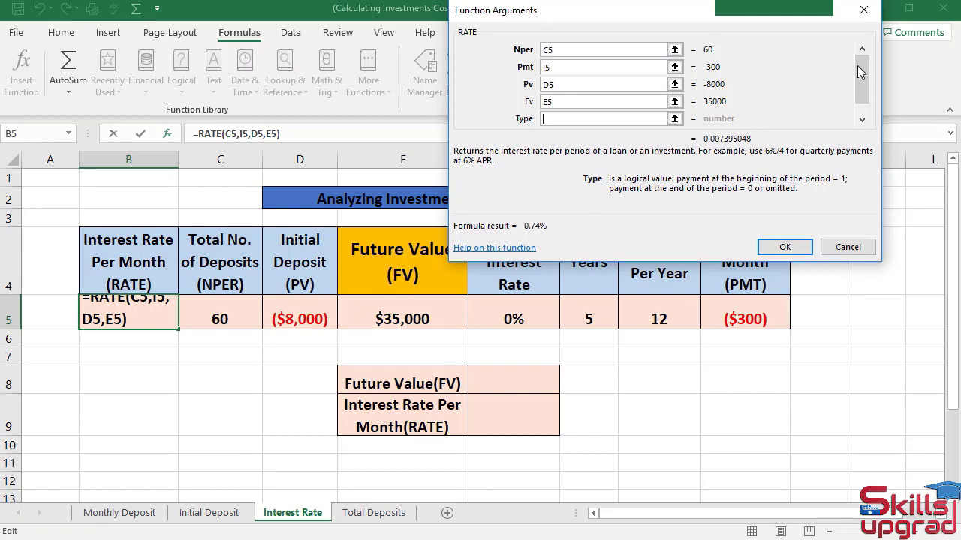
pyautogui.press('Tab')
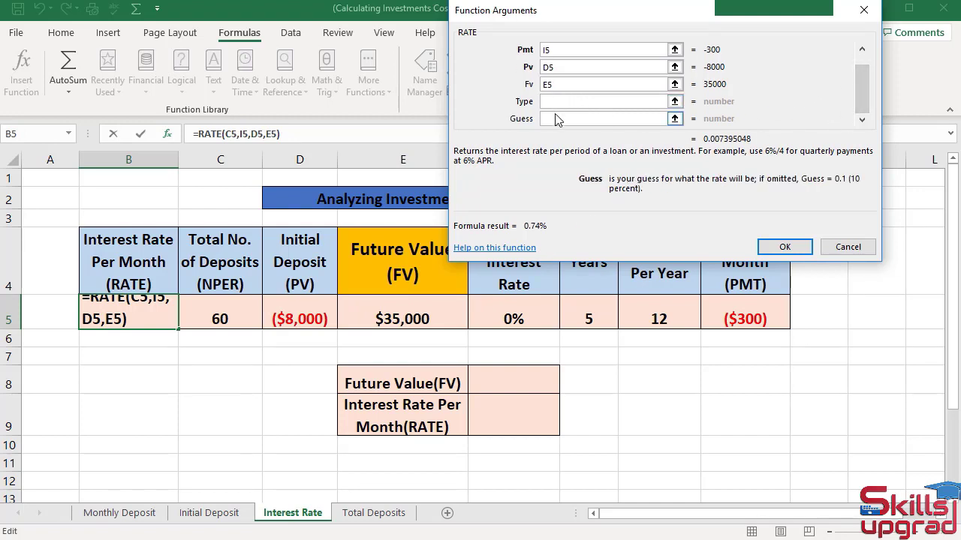
pyautogui.click(786, 247)
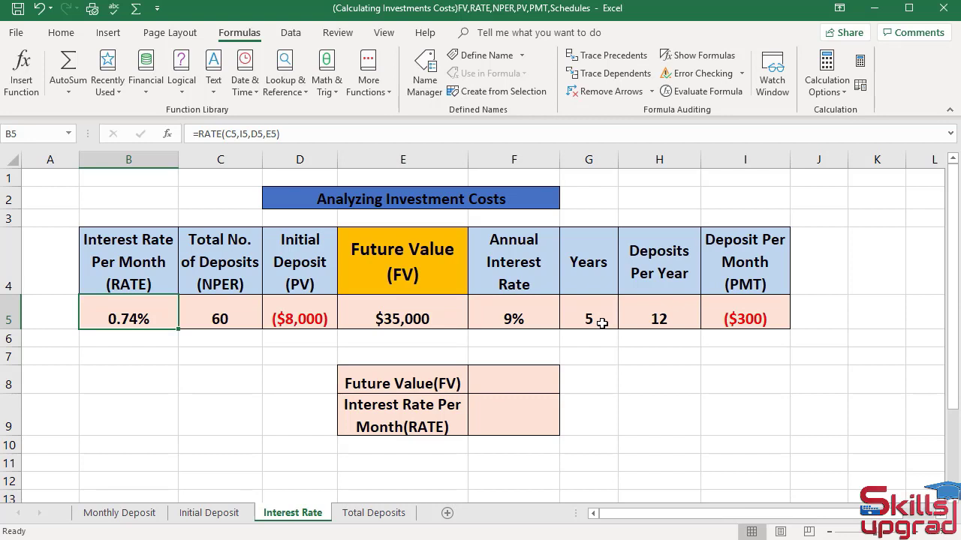
# Re-enter the Annual Interest Rate in cell F5 as the formula =B5*H5
pyautogui.click(518, 319)
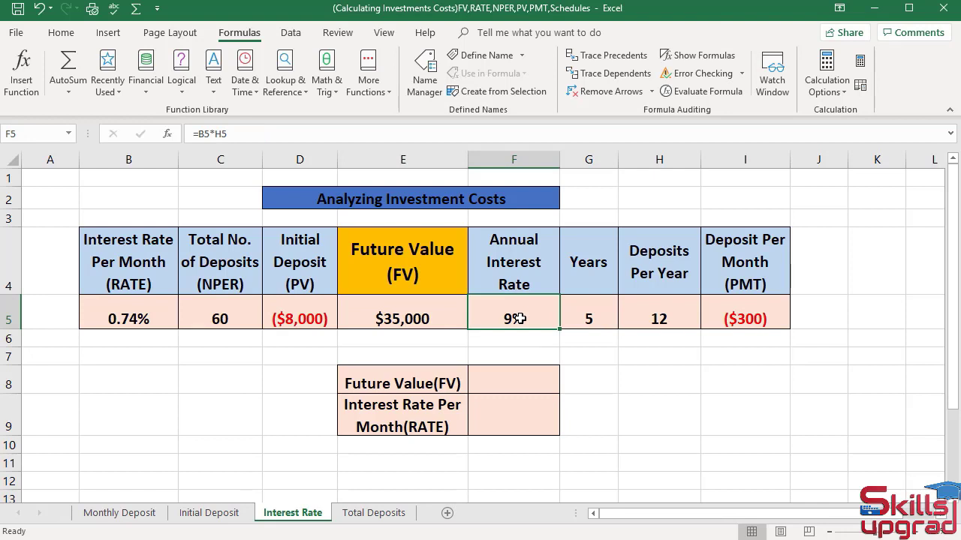
pyautogui.press('Delete')
pyautogui.write('=')
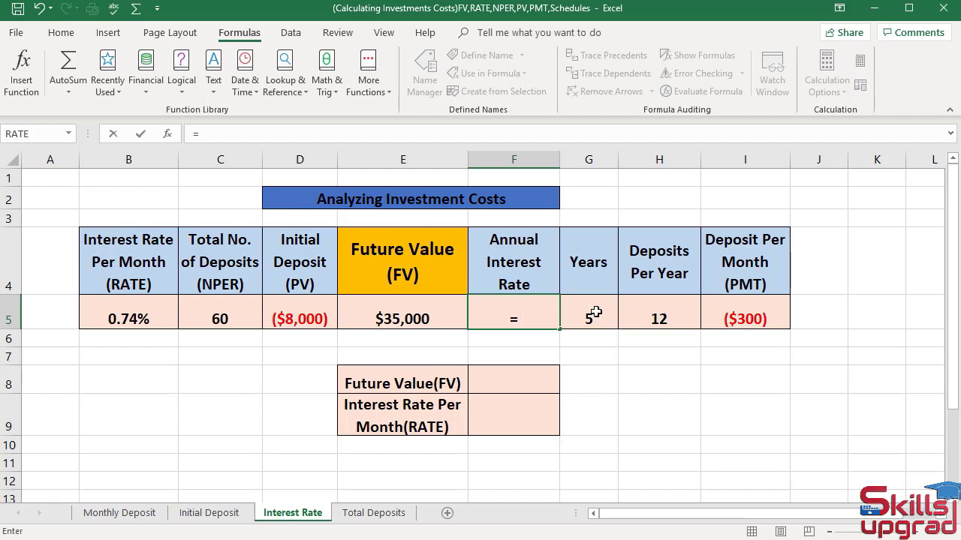
pyautogui.click(162, 316)
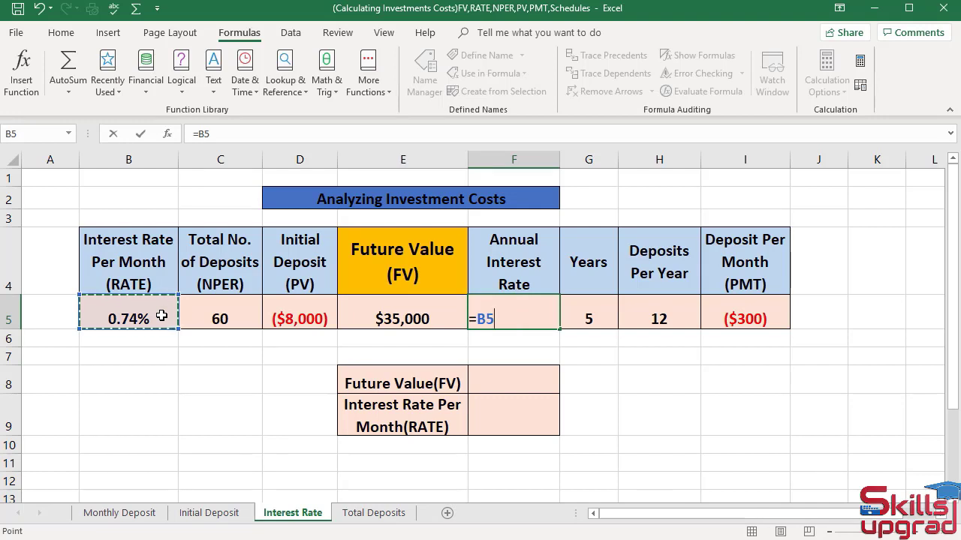
pyautogui.write('*')
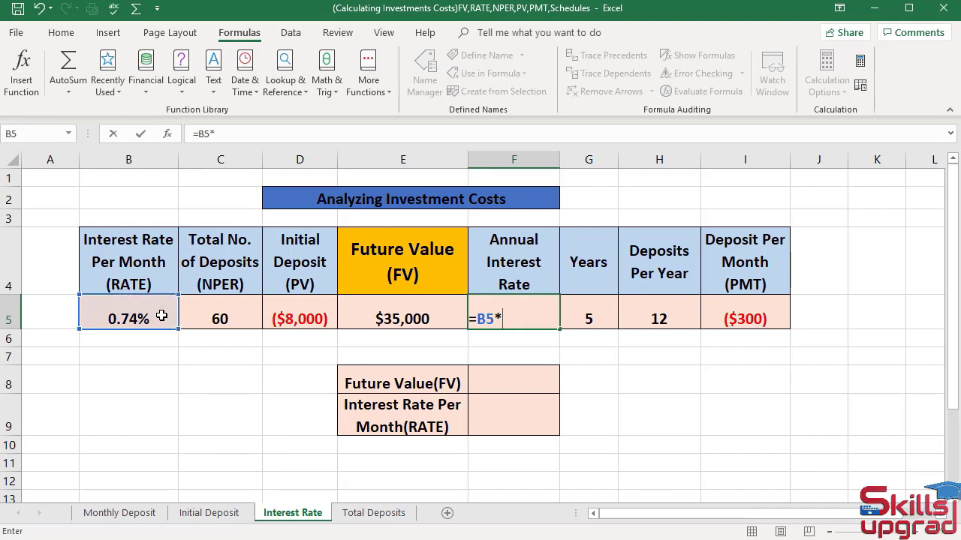
pyautogui.click(656, 319)
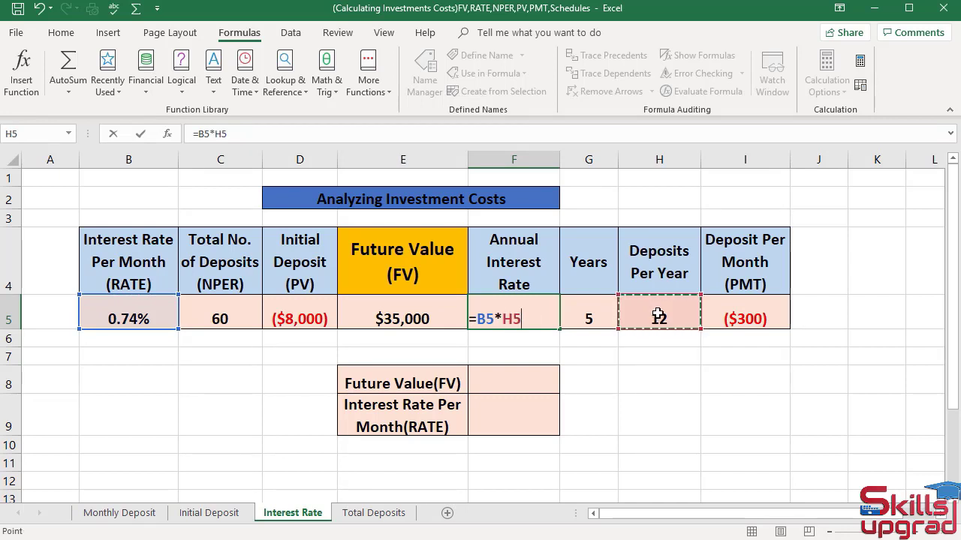
pyautogui.press('Return')
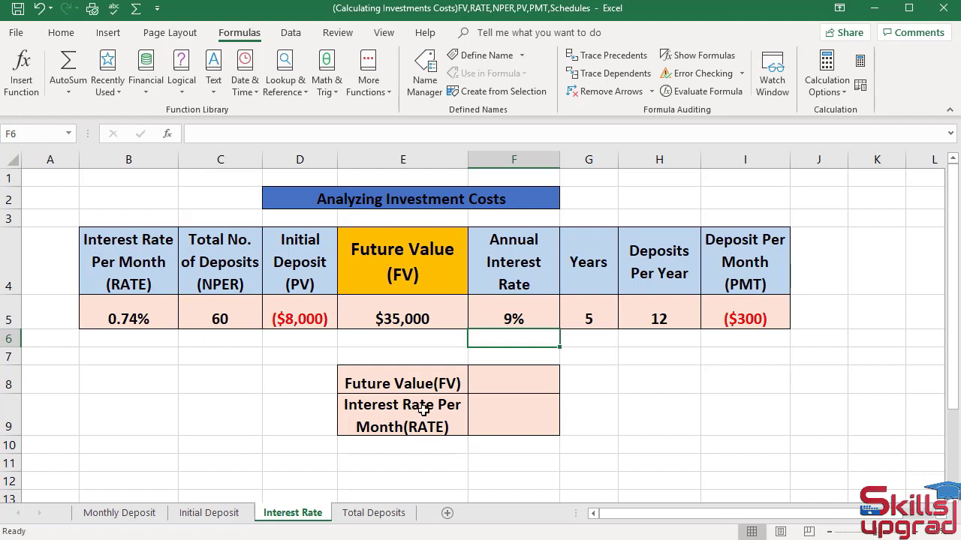
# Calculate the Future Value in cell F8 with an FV function using Rate B5, Nper C5, Pmt I5 and Pv D5, leaving Type empty
pyautogui.click(499, 384)
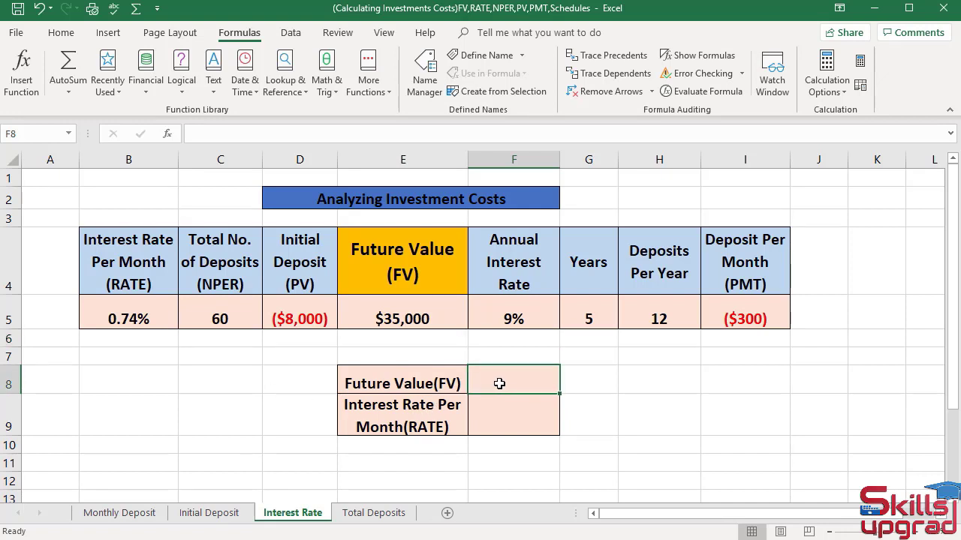
pyautogui.click(140, 90)
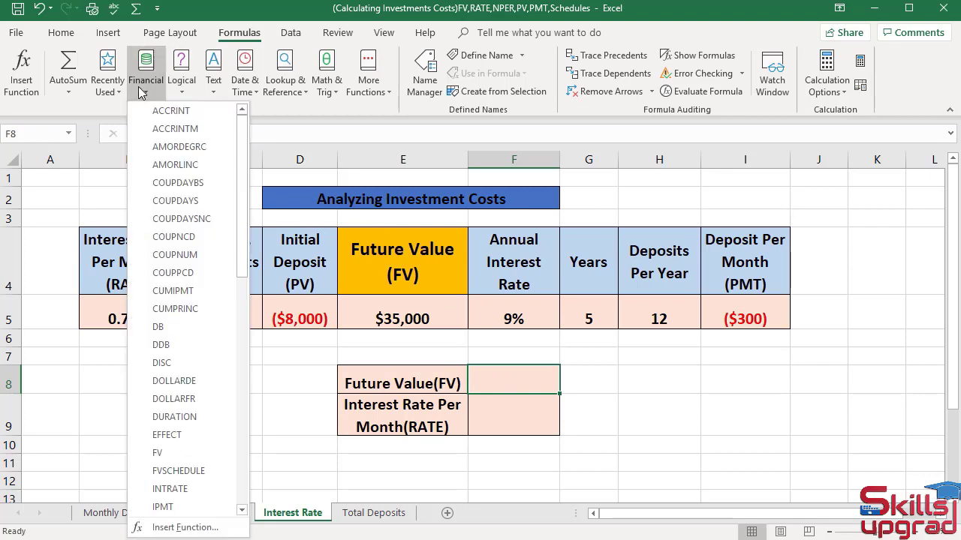
pyautogui.click(183, 451)
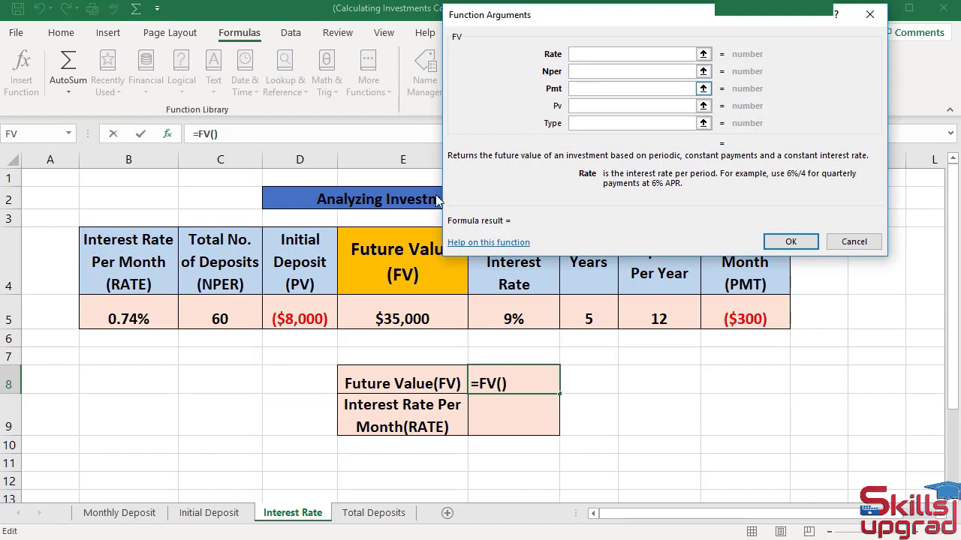
pyautogui.click(125, 319)
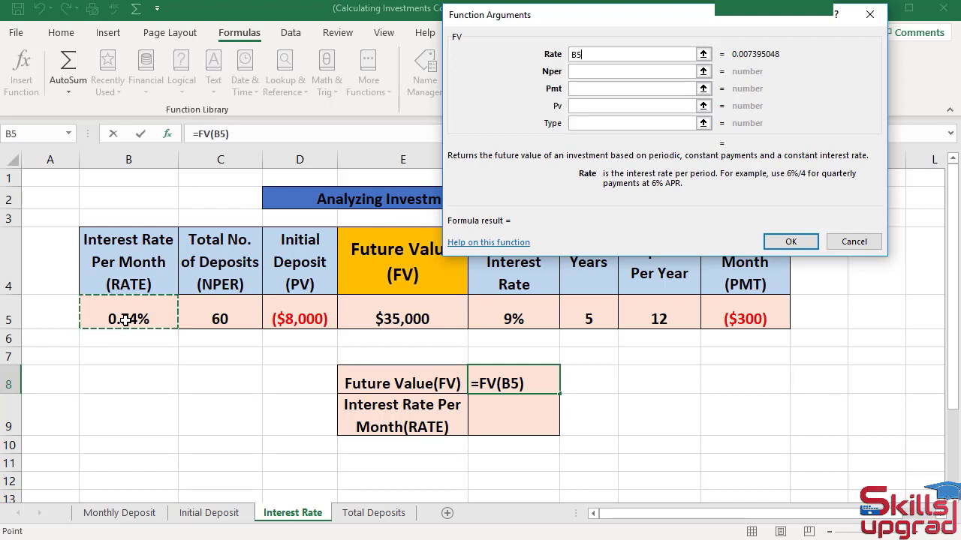
pyautogui.press('Tab')
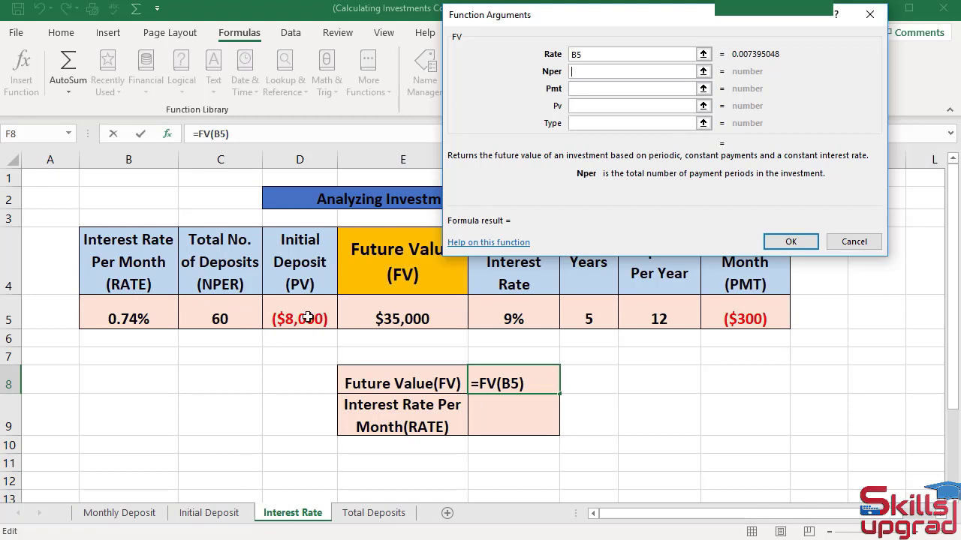
pyautogui.click(207, 318)
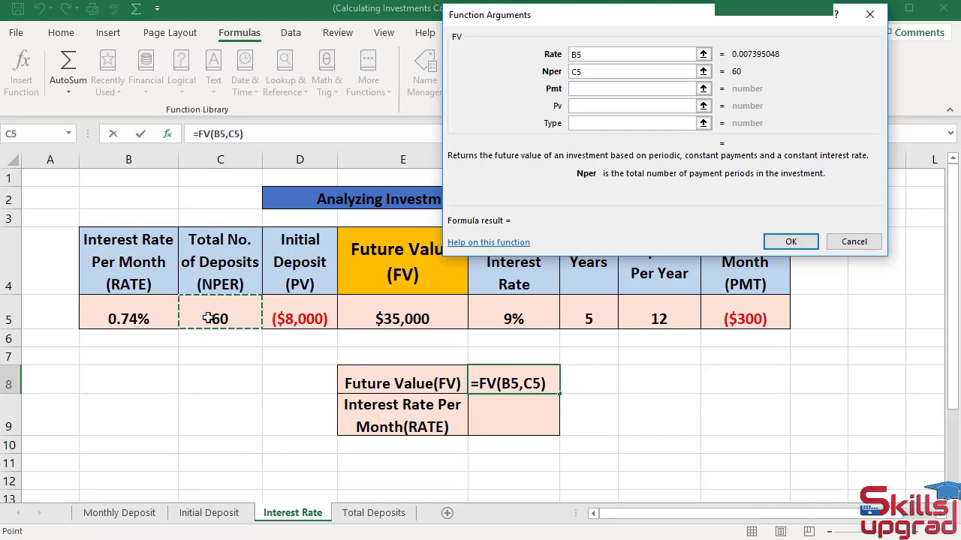
pyautogui.press('Tab')
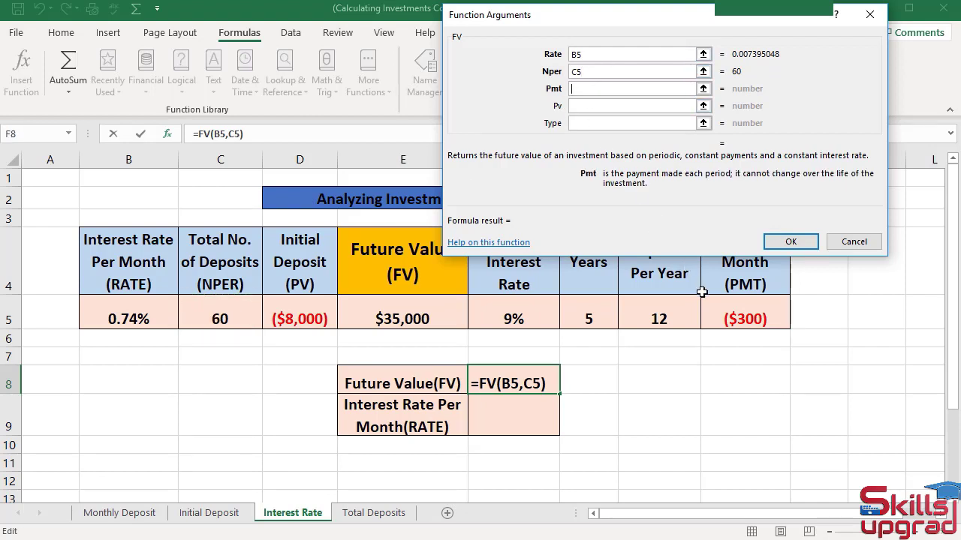
pyautogui.click(722, 319)
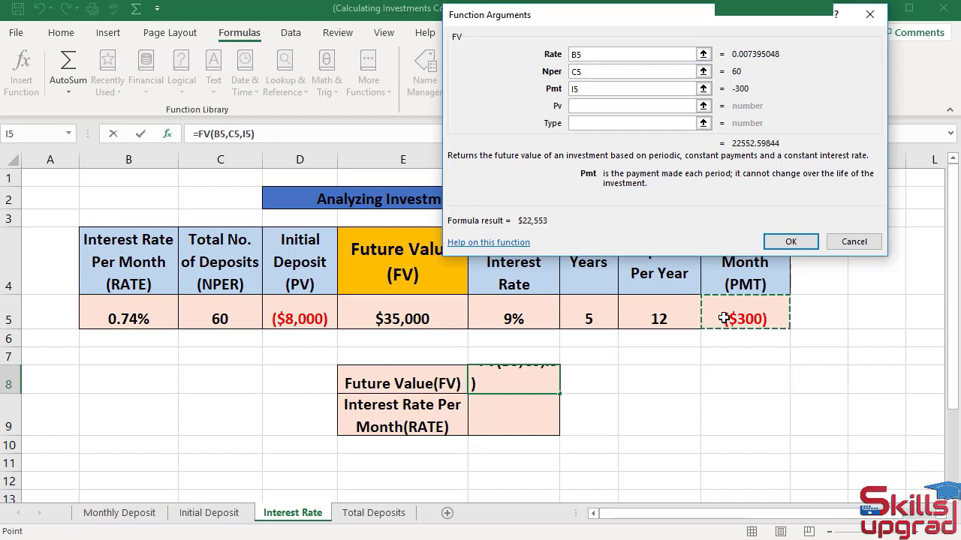
pyautogui.press('Tab')
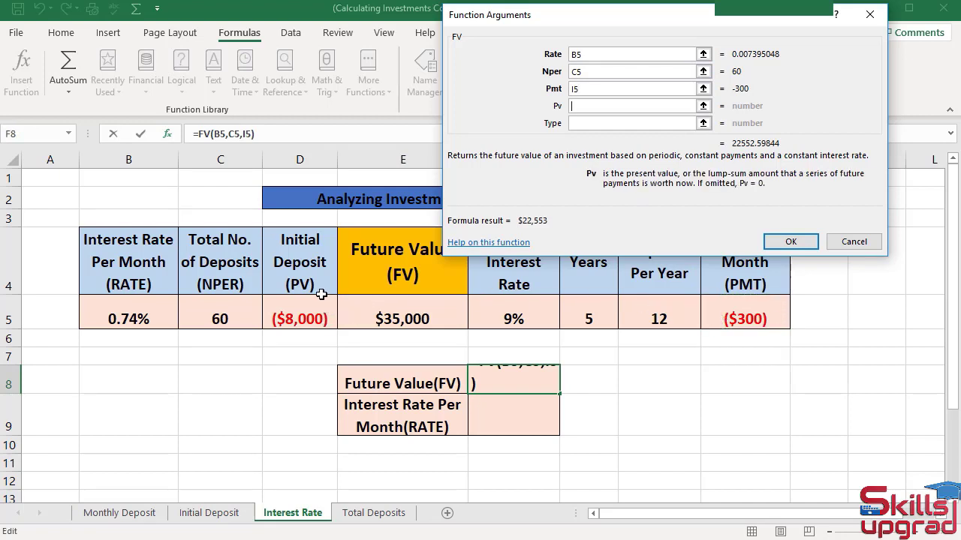
pyautogui.click(290, 318)
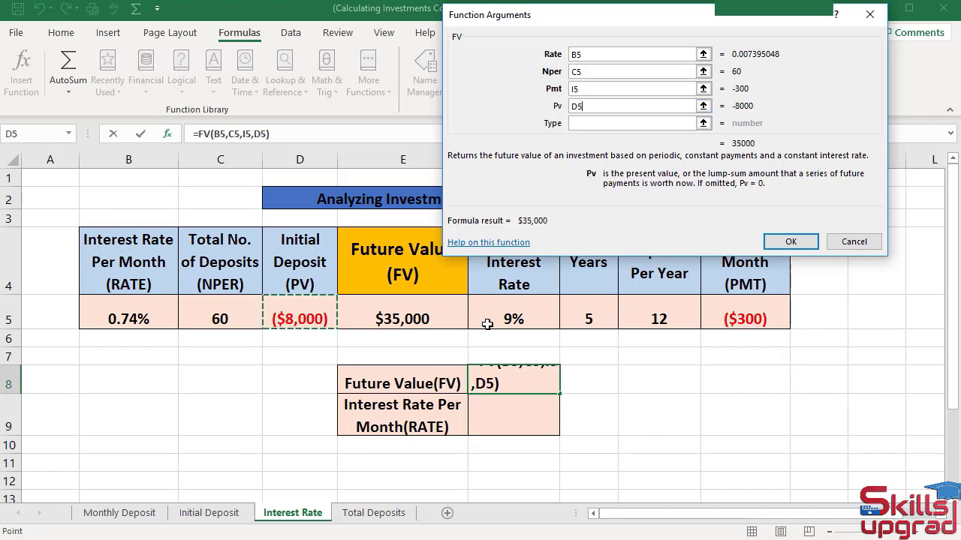
pyautogui.click(799, 237)
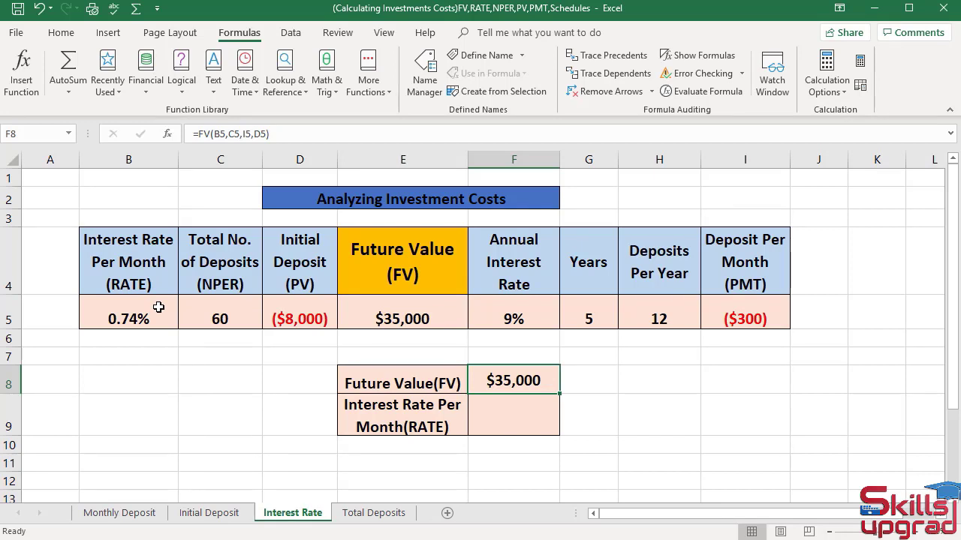
# Calculate the Interest Rate Per Month in cell F9 with the formula =F5/H5
pyautogui.click(491, 420)
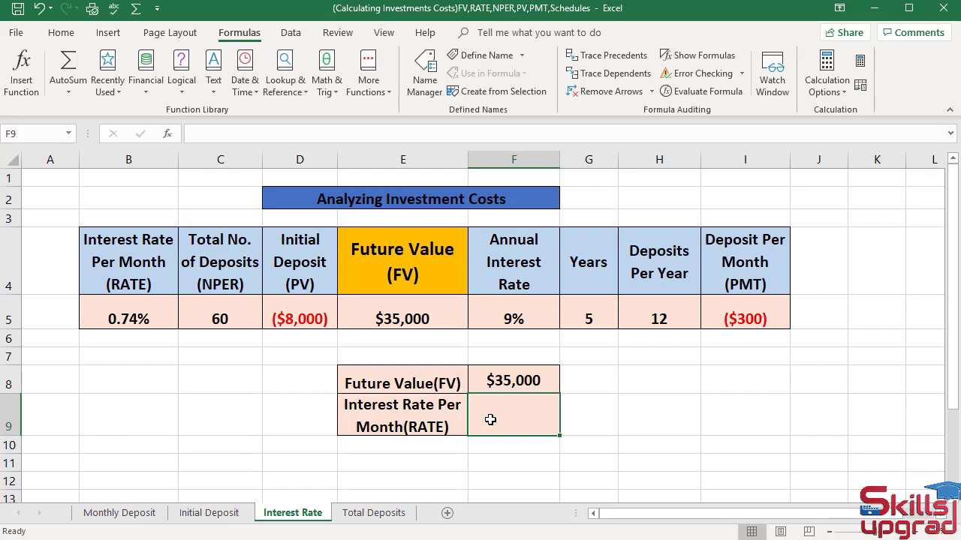
pyautogui.write('=')
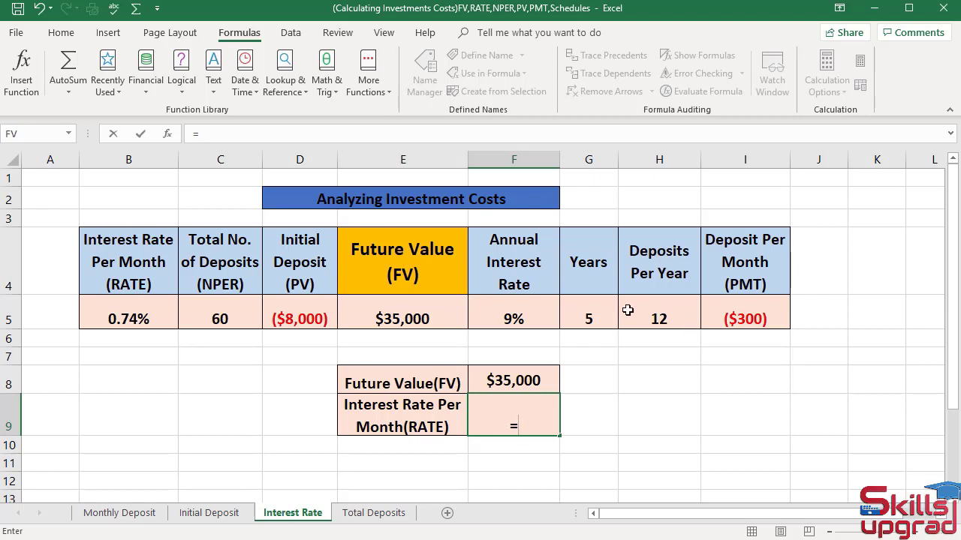
pyautogui.click(523, 312)
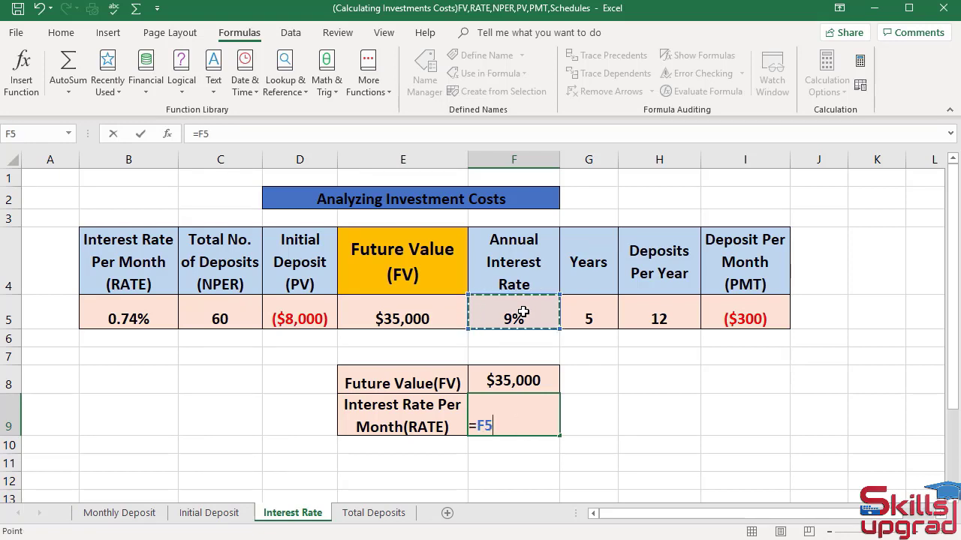
pyautogui.write('/')
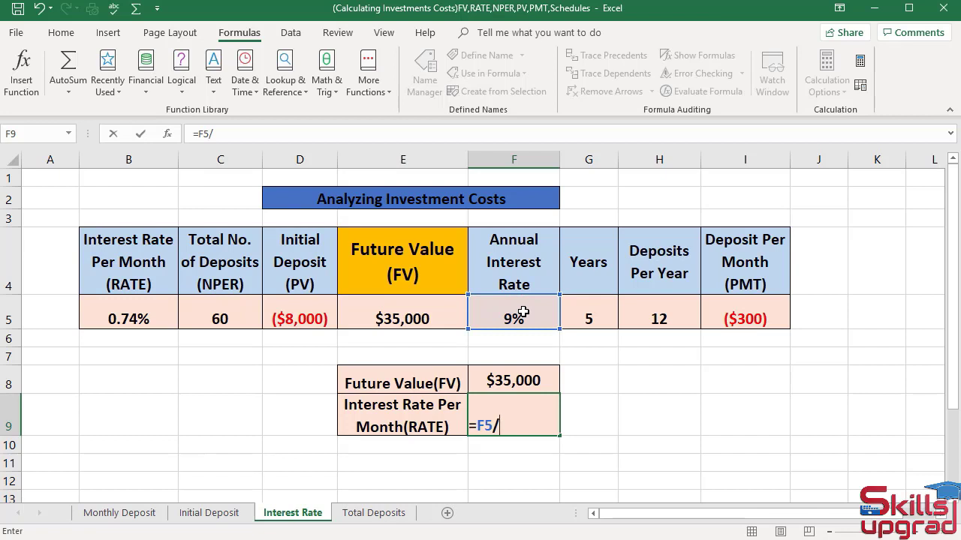
pyautogui.click(686, 312)
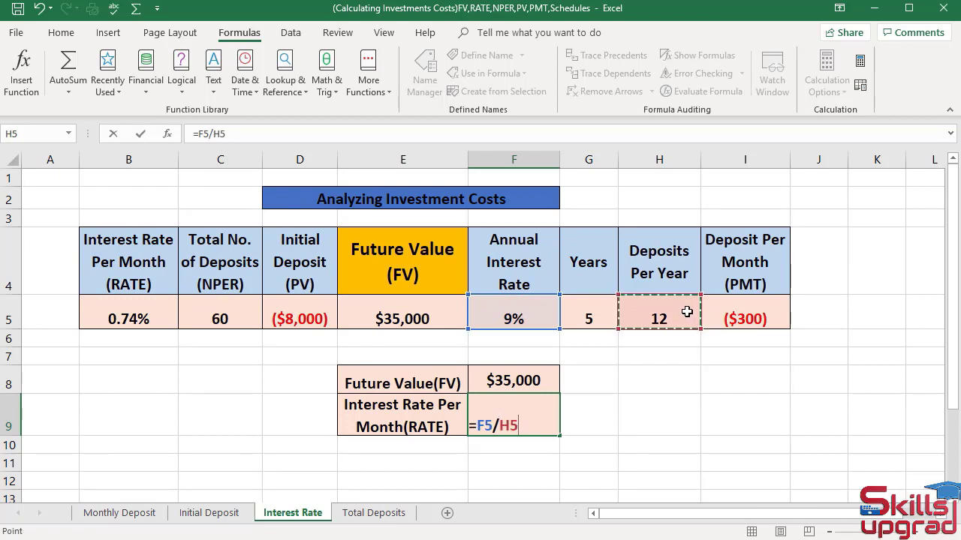
pyautogui.press('Return')
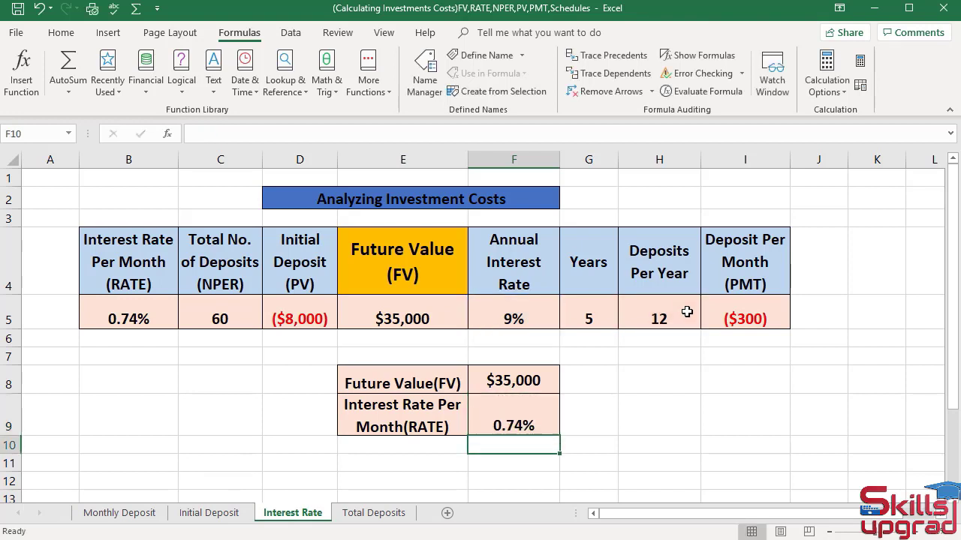